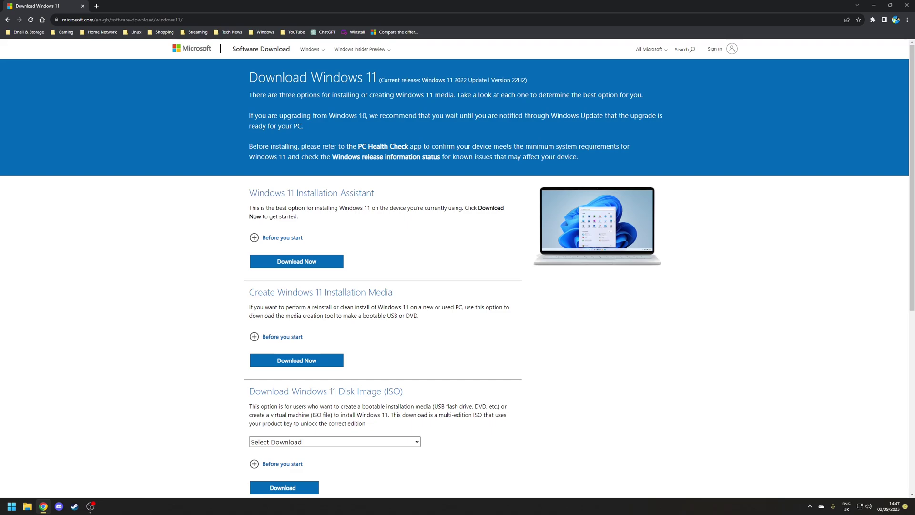
- Select the Windows 11 multi-edition ISO and confirm English International as the product language
scroll(425, 324, "down", 2)
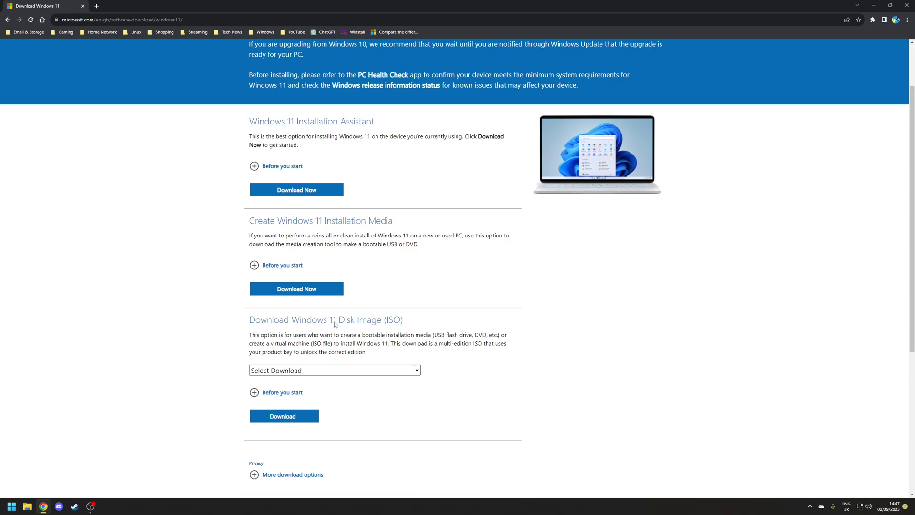
left_click(303, 371)
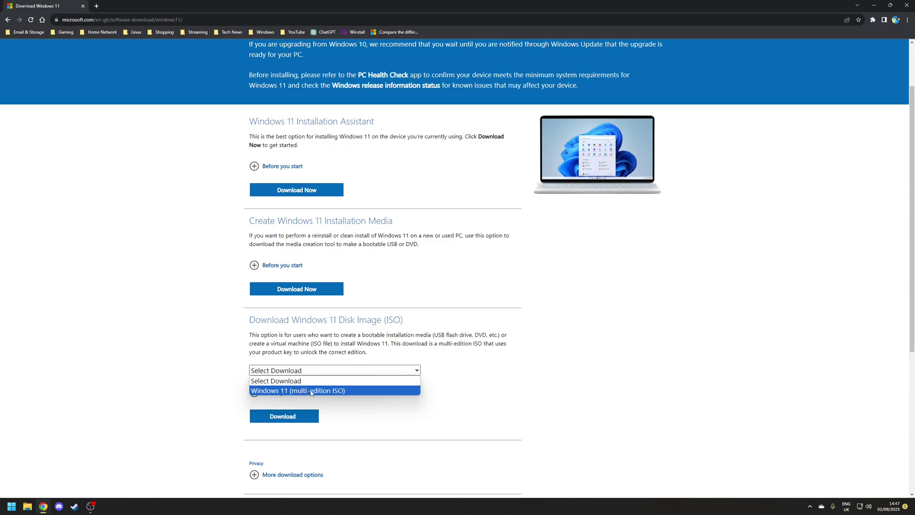
left_click(311, 390)
left_click(283, 416)
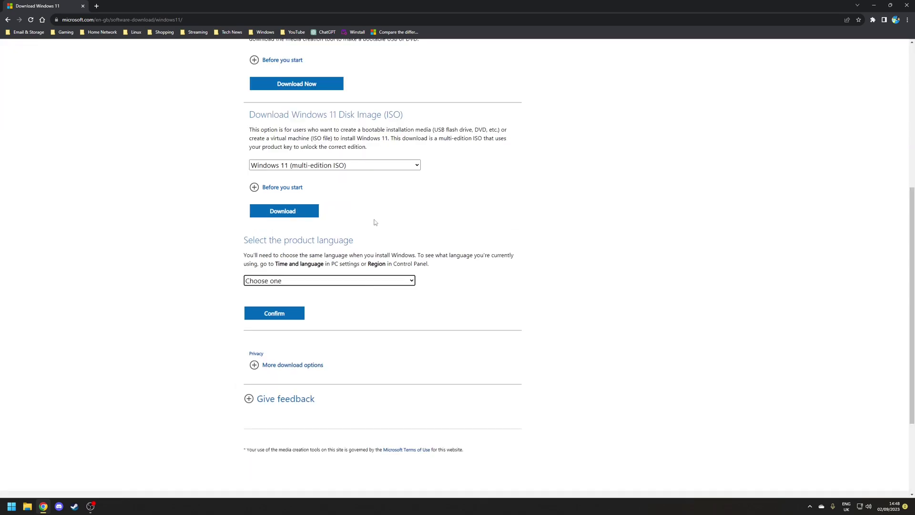
left_click(313, 281)
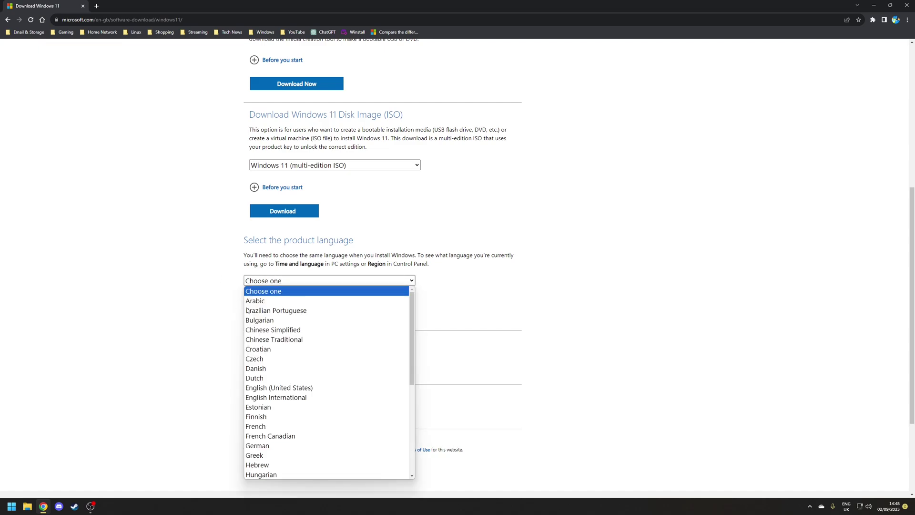
left_click(284, 399)
left_click(272, 313)
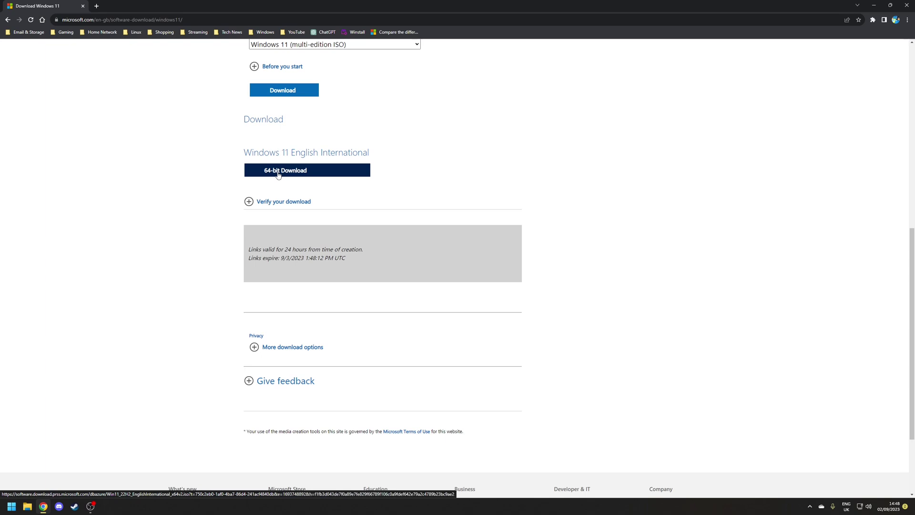
- Download the 64-bit Windows 11 ISO and mount it as a drive
left_click(323, 163)
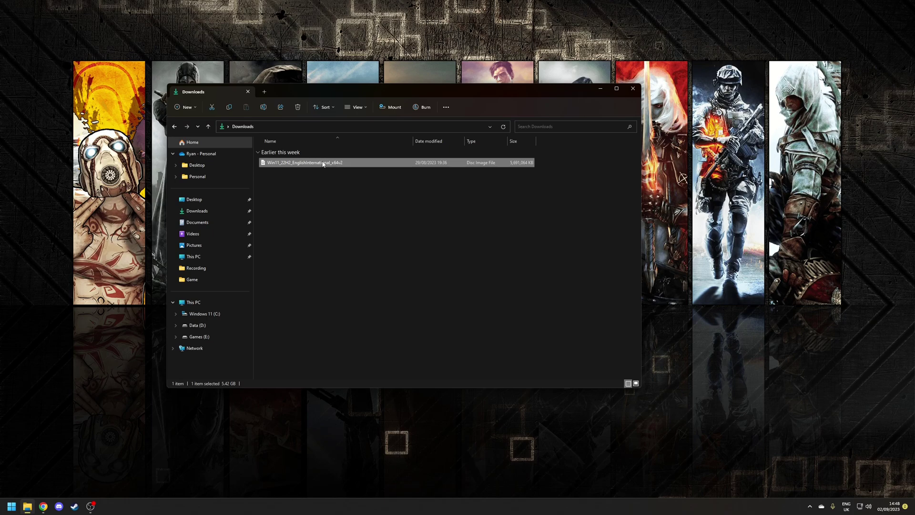
right_click(325, 165)
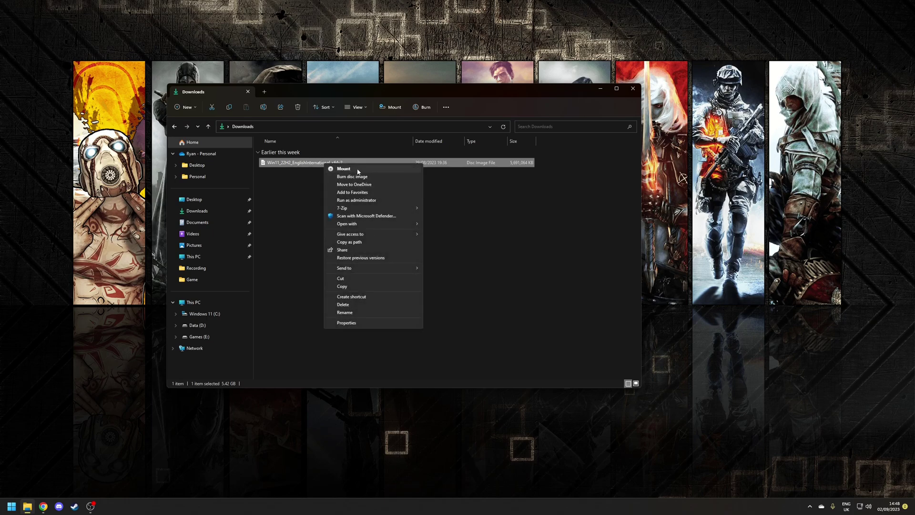
left_click(358, 170)
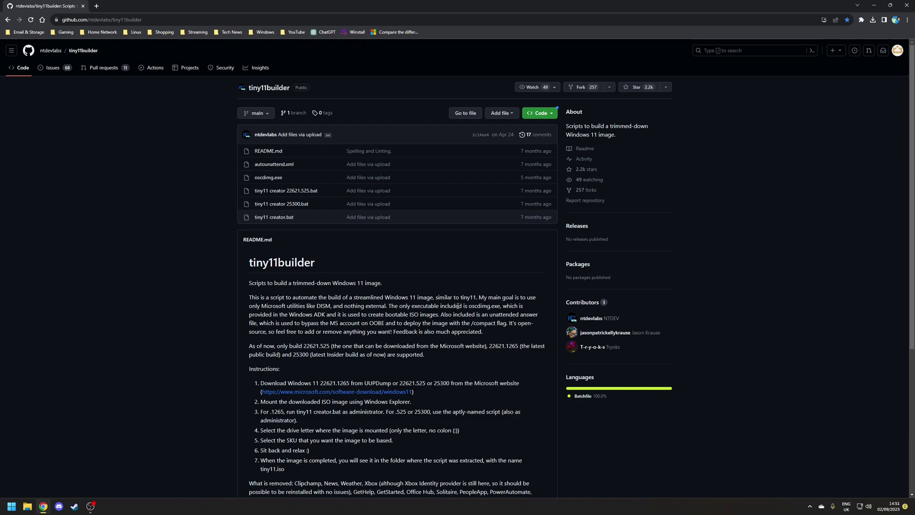
- Download the tiny11builder repository as a ZIP and select the tiny11builder-main zip
left_click(546, 117)
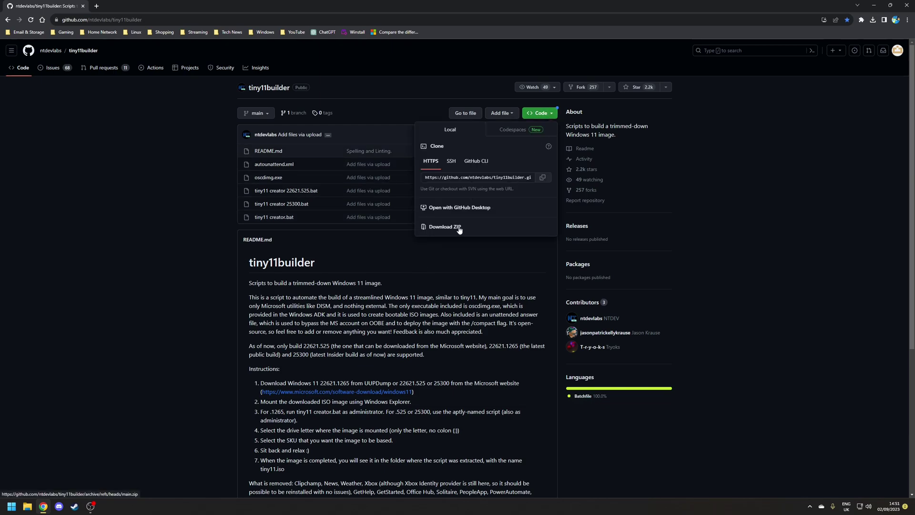
left_click(444, 227)
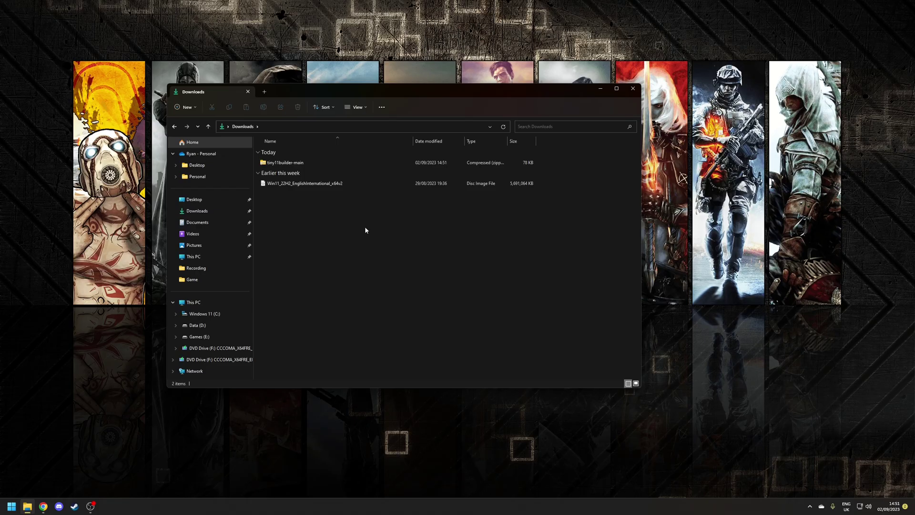
left_click(286, 162)
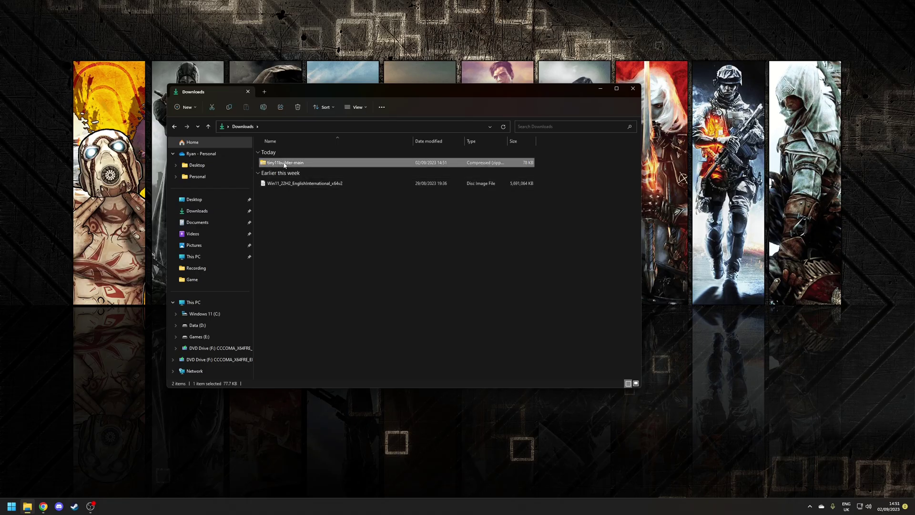
- Extract the tiny11builder-main zip and open its inner tiny11builder-main folder
right_click(285, 162)
left_click(293, 180)
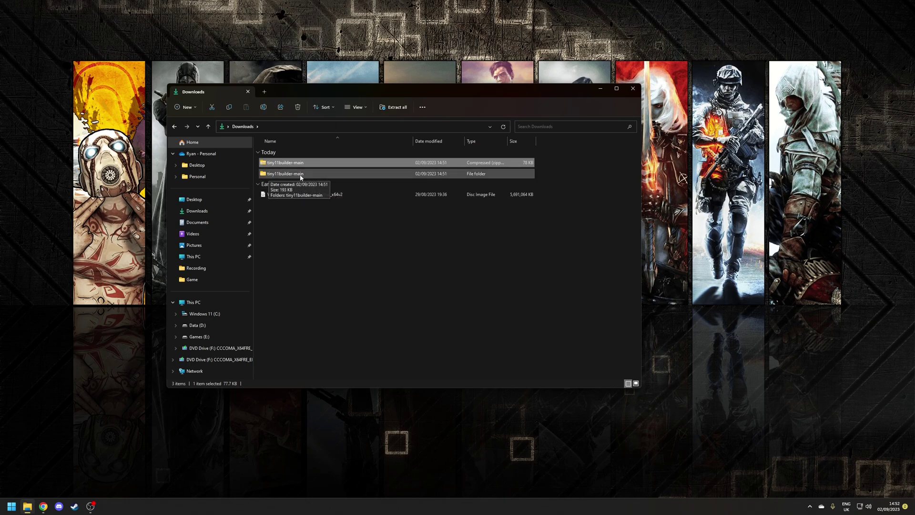
double_click(300, 173)
double_click(305, 163)
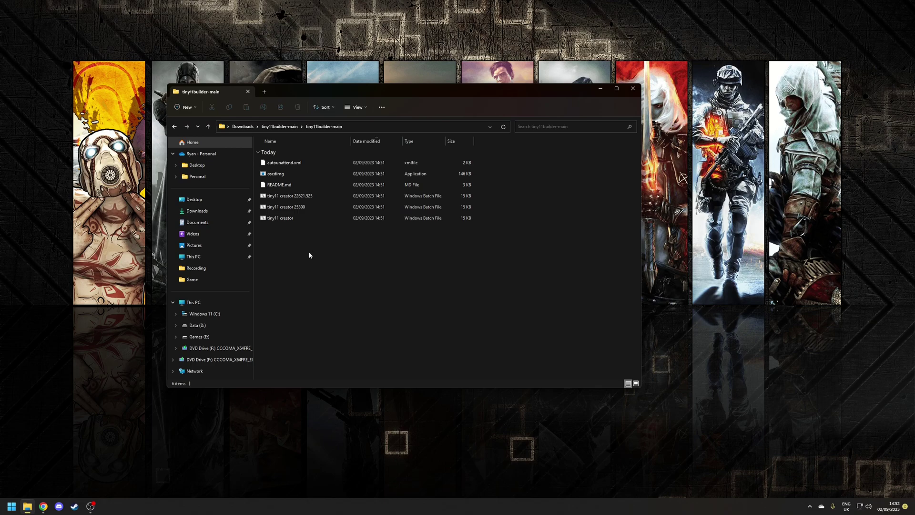
- Look over the three tiny11 creator batch files and oscdimg, then pick tiny11 creator 25300
left_click_drag(259, 243, 288, 195)
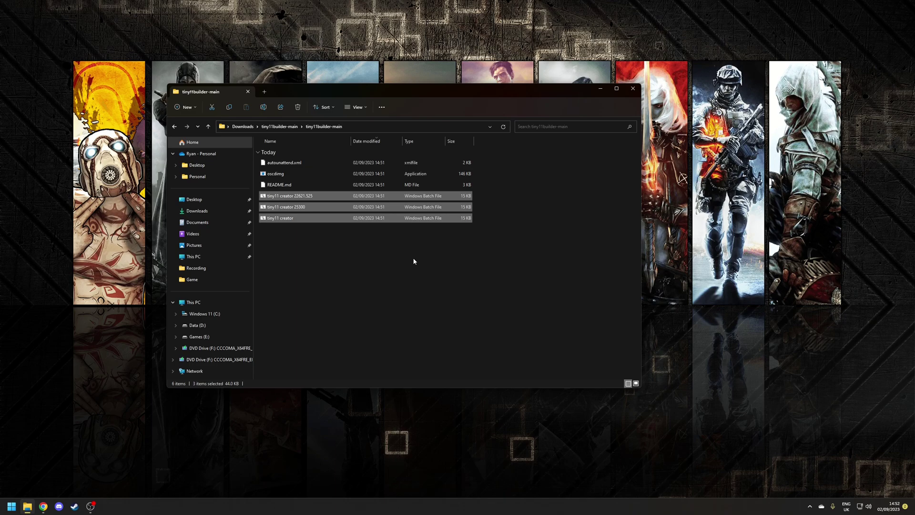
left_click(371, 275)
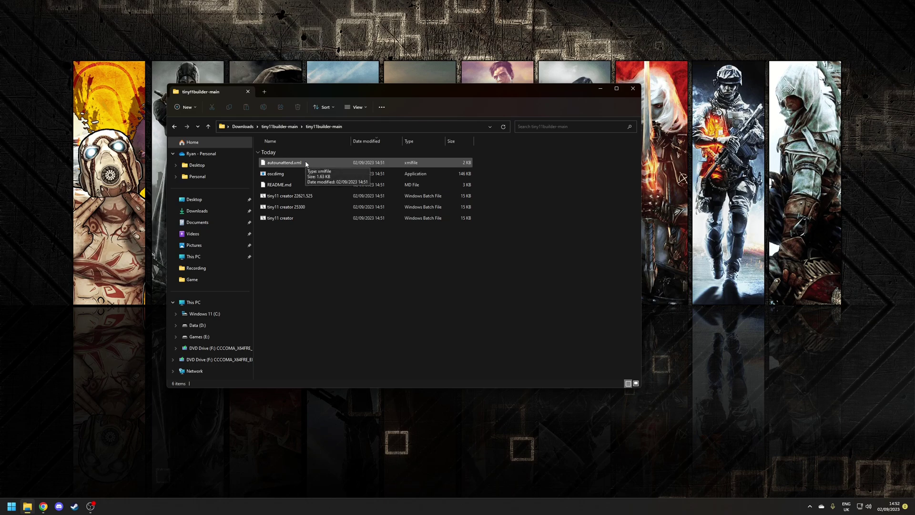
left_click(280, 177)
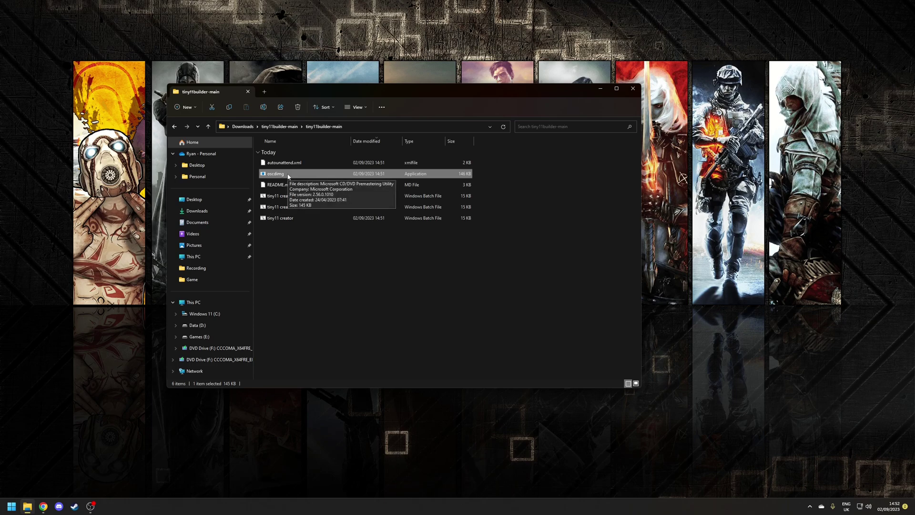
left_click(288, 175, "ctrl")
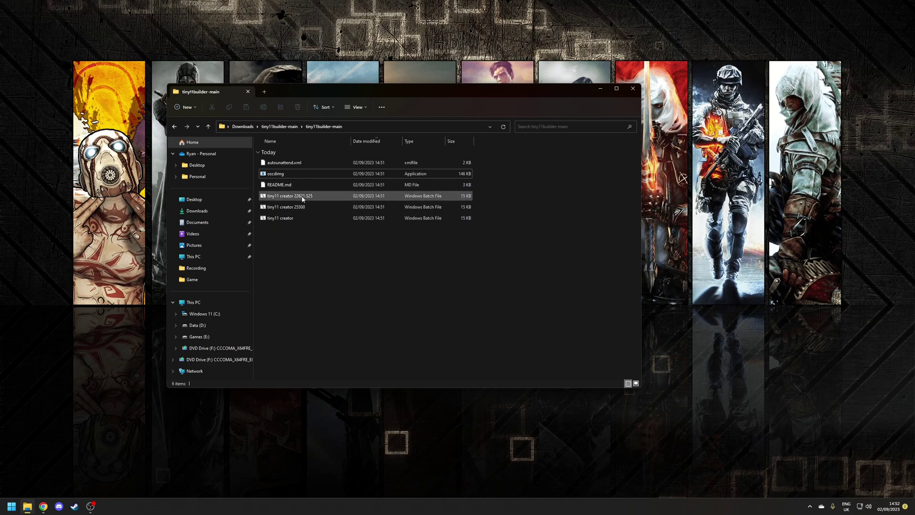
right_click(295, 207)
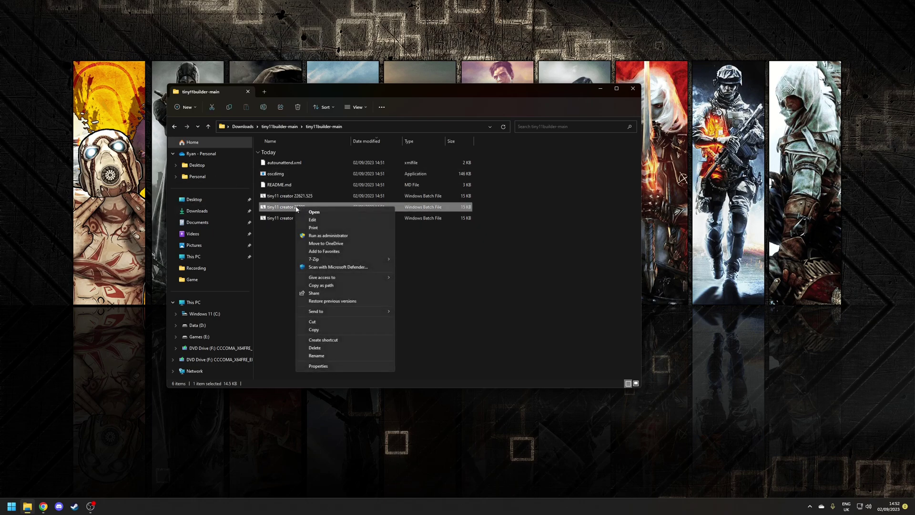
- Open the tiny11 creator 25300 script in Notepad, read through it, and close it
left_click(322, 221)
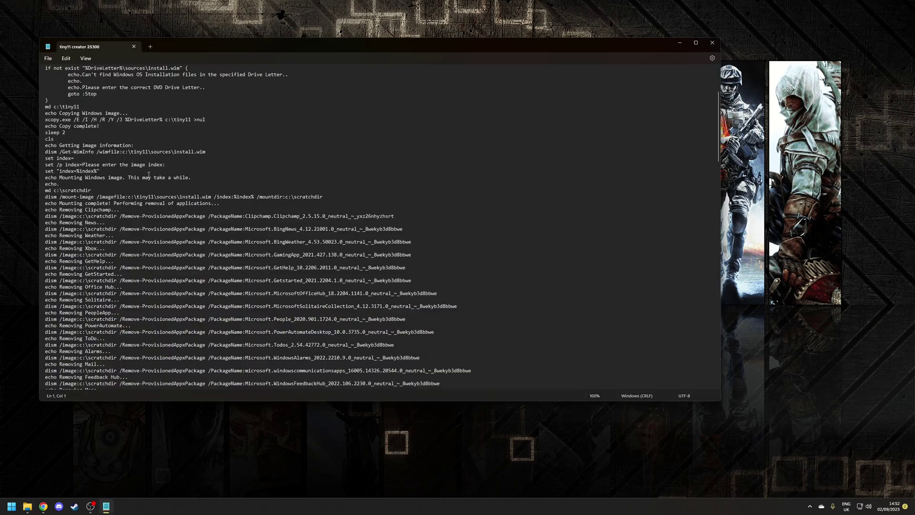
scroll(91, 131, "down", 4)
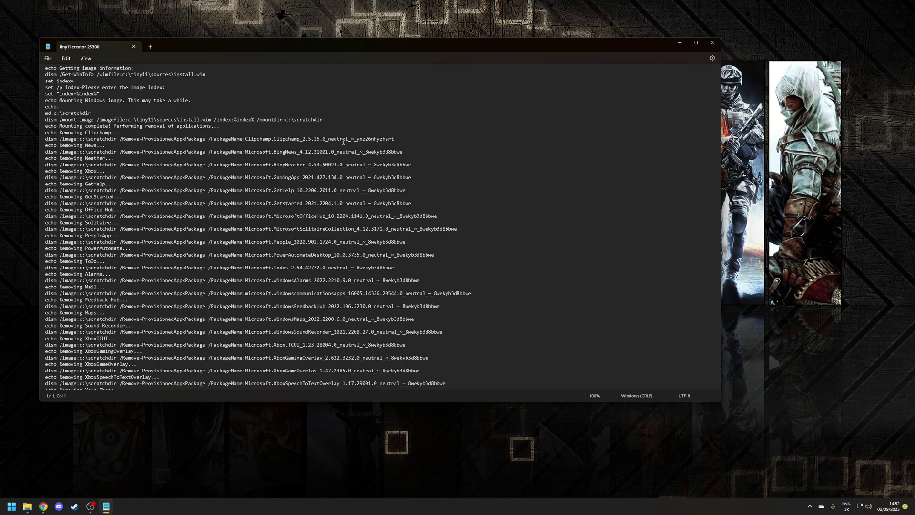
scroll(228, 237, "down", 20)
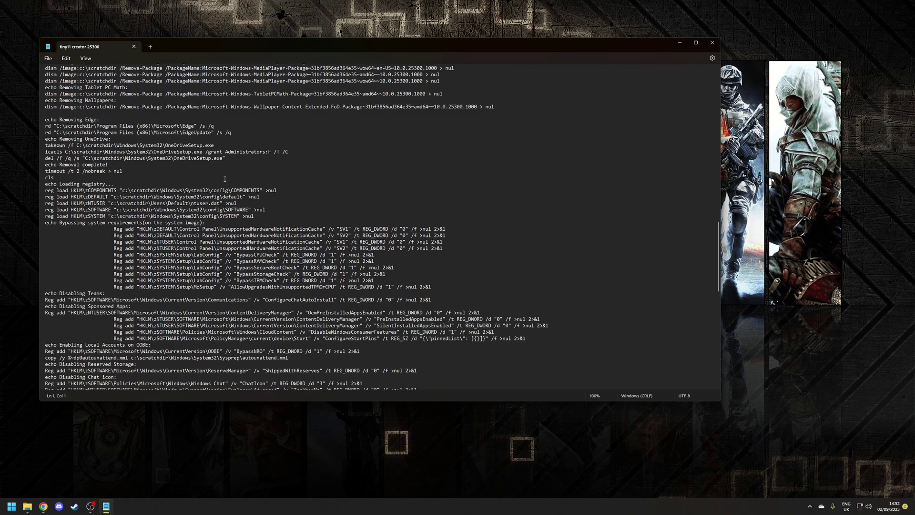
scroll(218, 191, "down", 1)
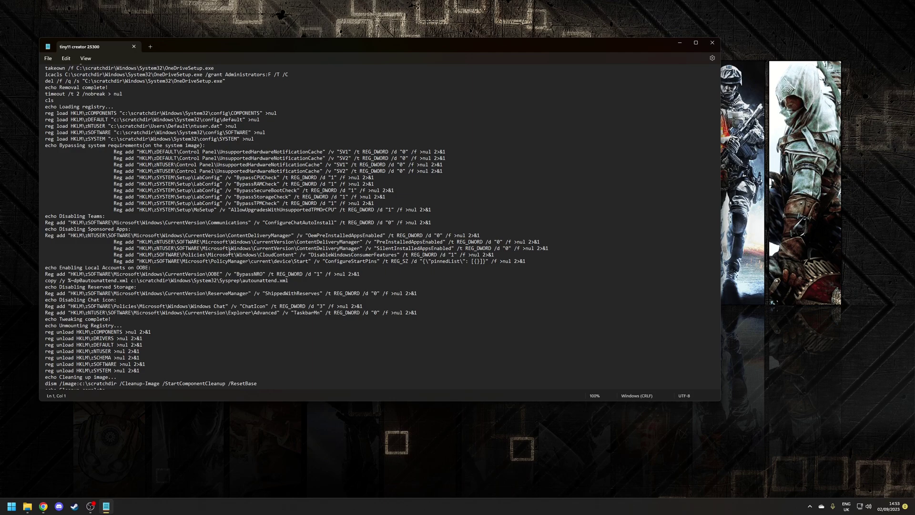
scroll(229, 251, "down", 15)
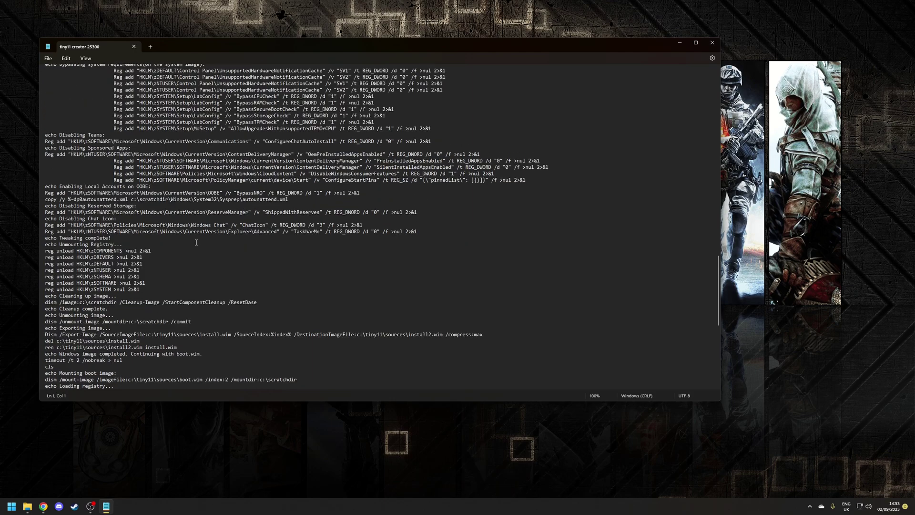
scroll(195, 242, "down", 4)
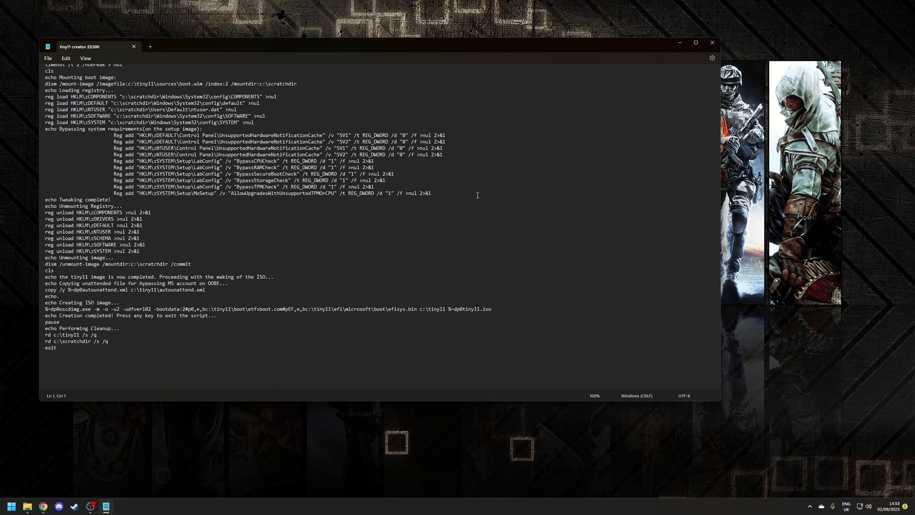
key("alt+F4")
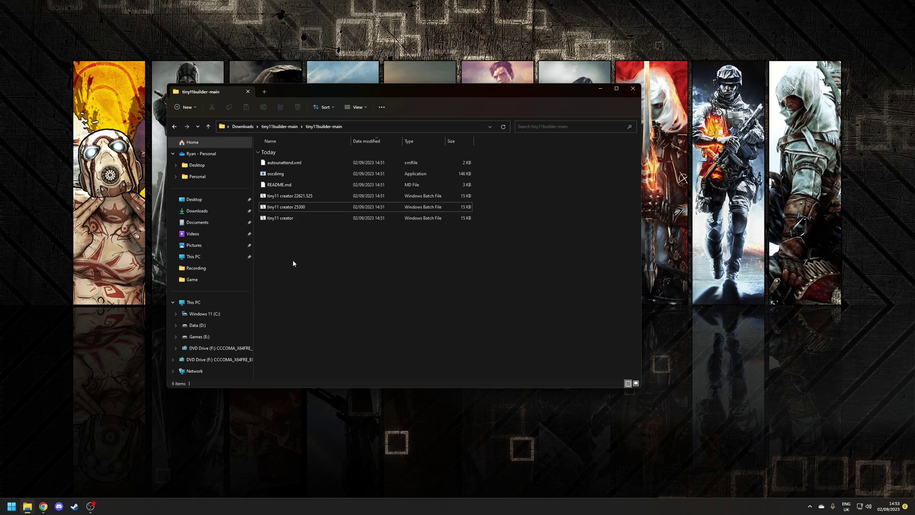
- Run the tiny11 creator 25300 script as administrator
left_click(309, 208)
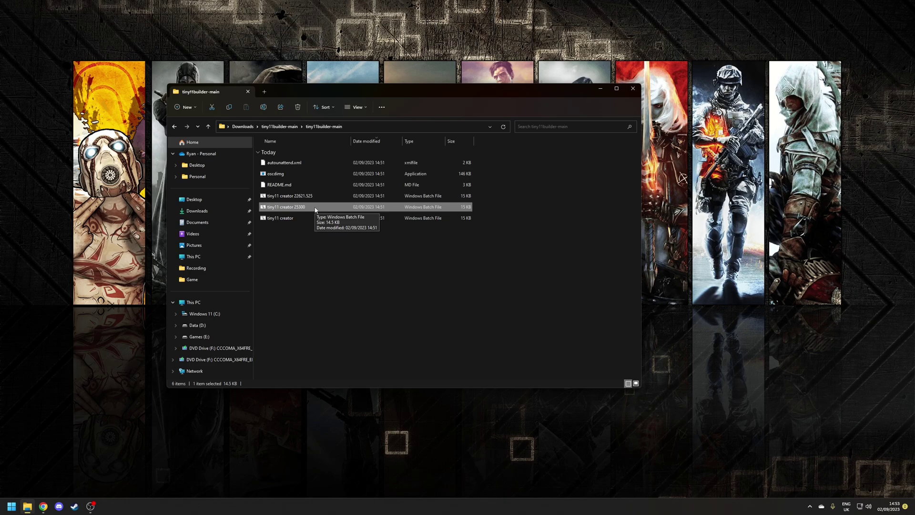
left_click(351, 258)
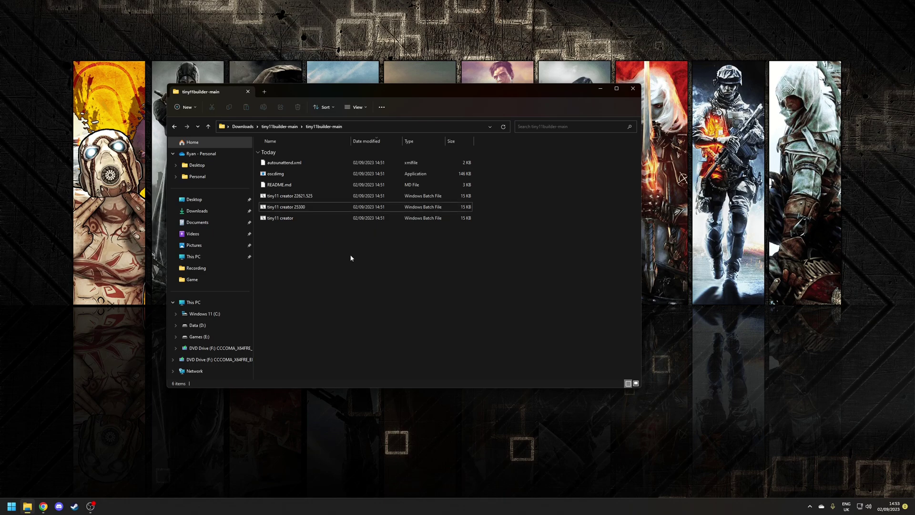
right_click(292, 206)
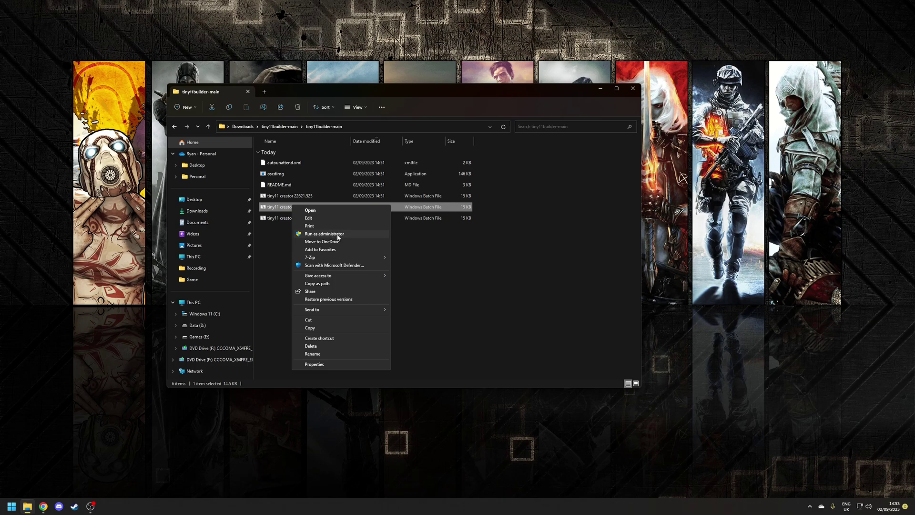
left_click(324, 234)
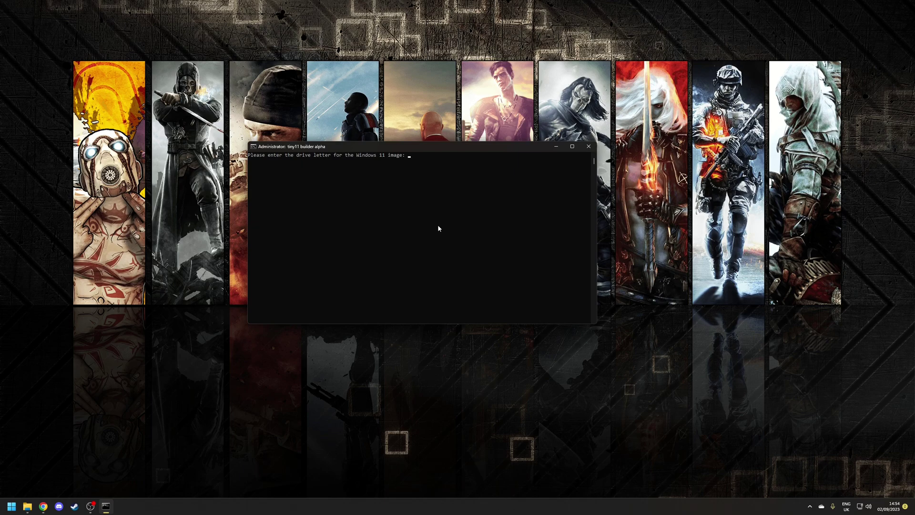
- Give F as the drive letter of the Windows 11 image
left_click(438, 218)
type("F")
key("Return")
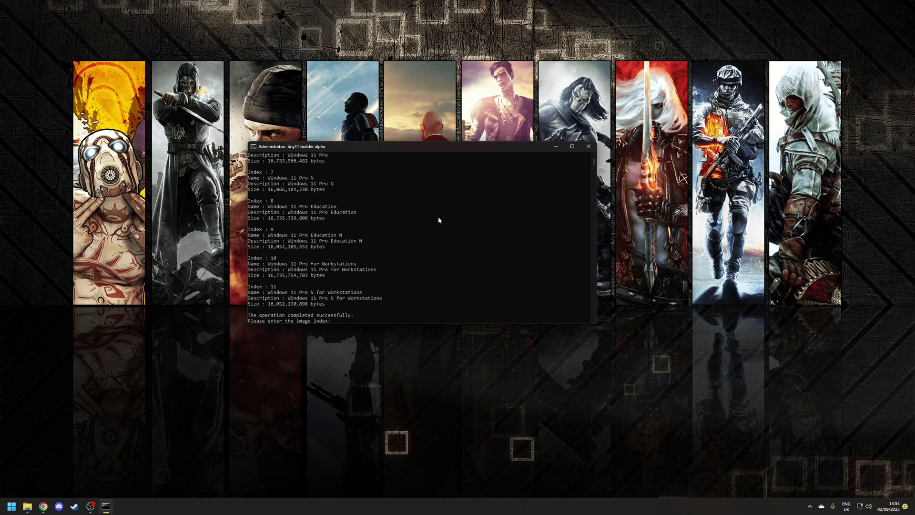
- Choose image index 6 (Windows 11 Pro), let the build finish, and close the console
scroll(339, 255, "up", 7)
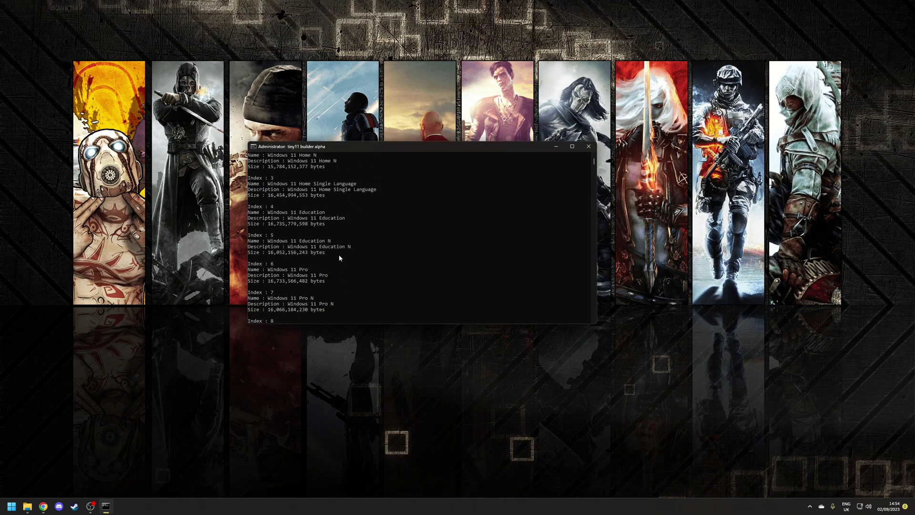
scroll(339, 258, "up", 4)
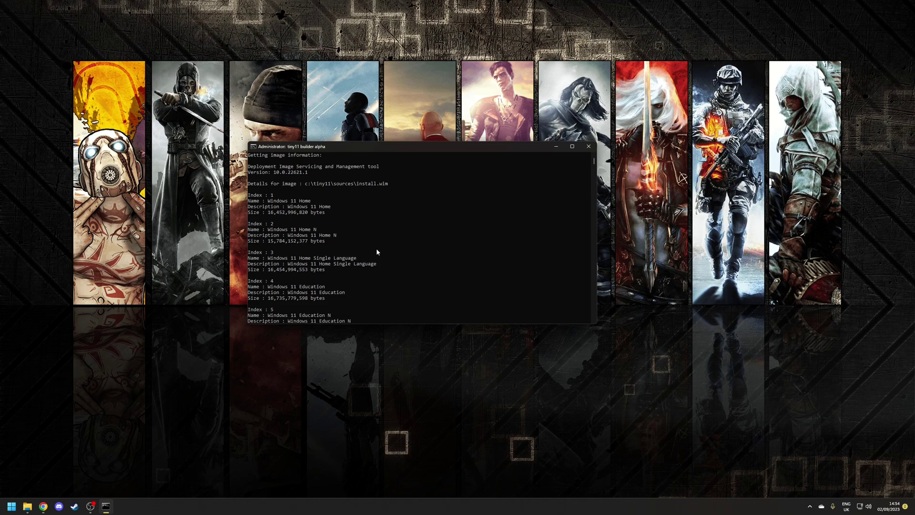
scroll(374, 247, "down", 5)
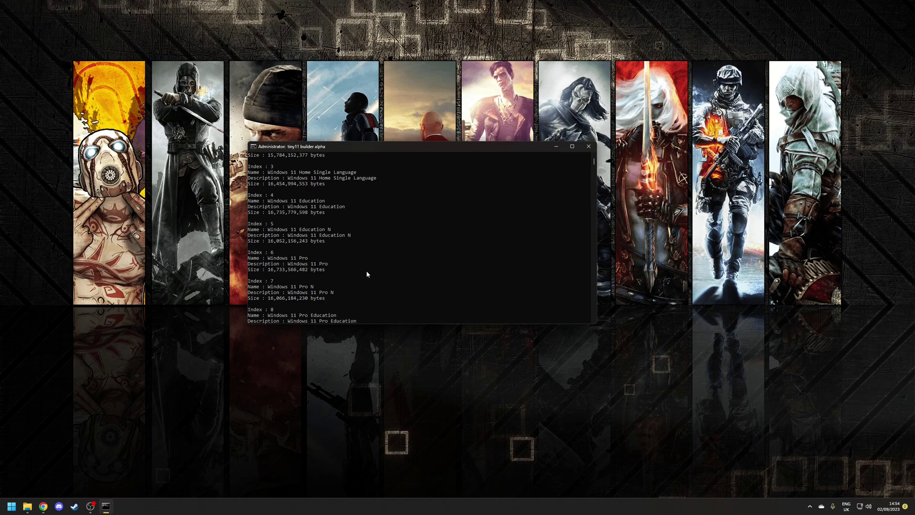
scroll(367, 274, "down", 10)
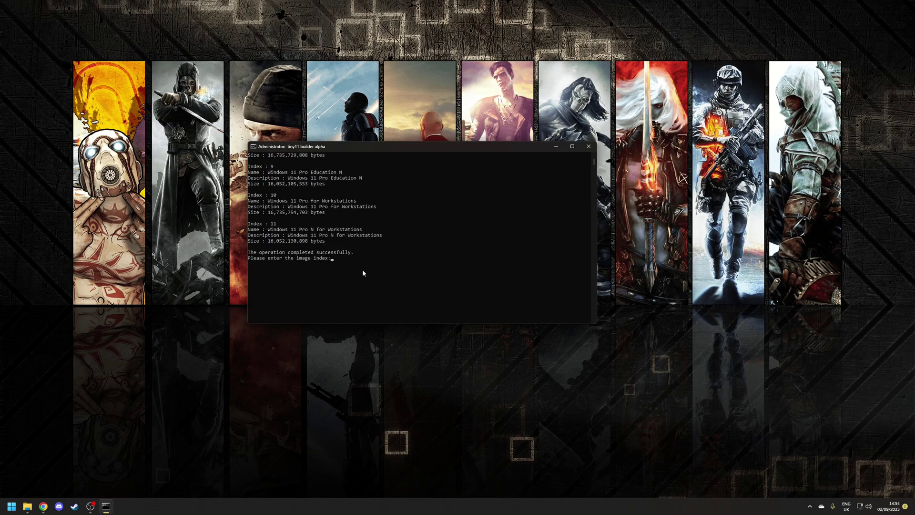
key("Return")
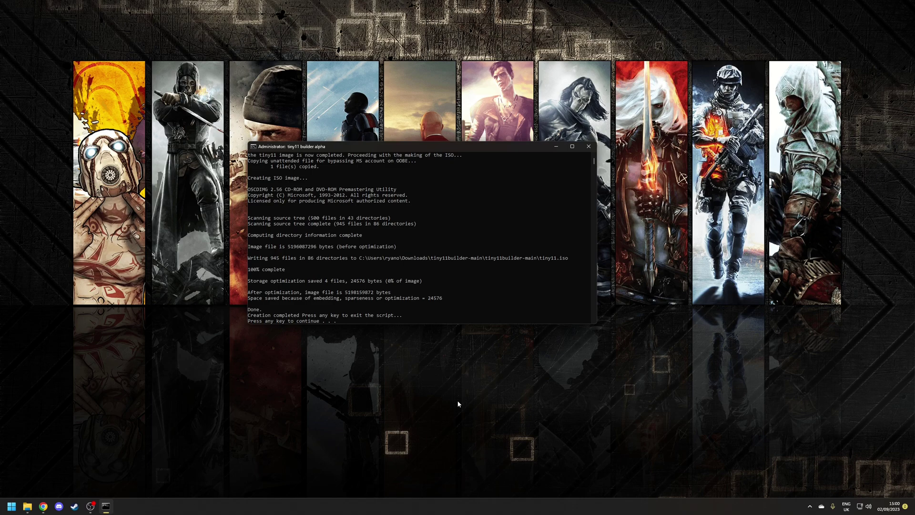
key("Return")
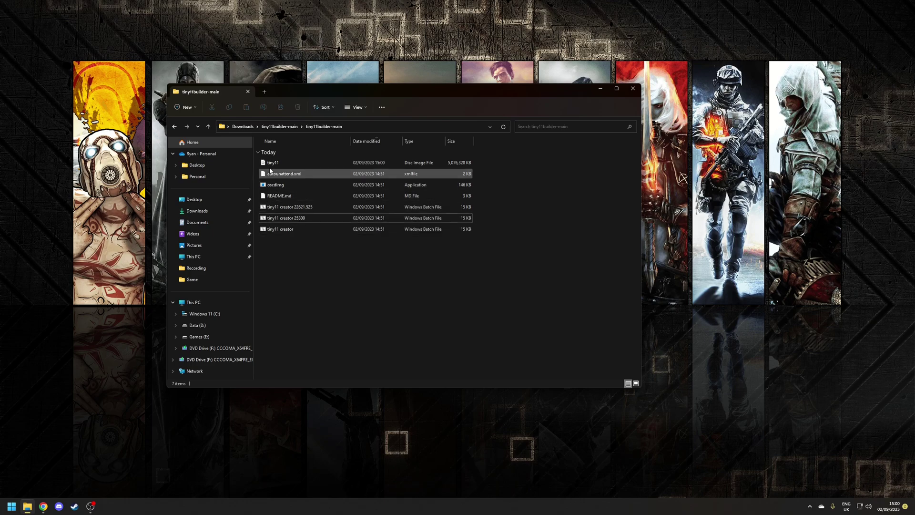
- Check the new tiny11 disc image, then the original Win11 ISO in Downloads
left_click(288, 164)
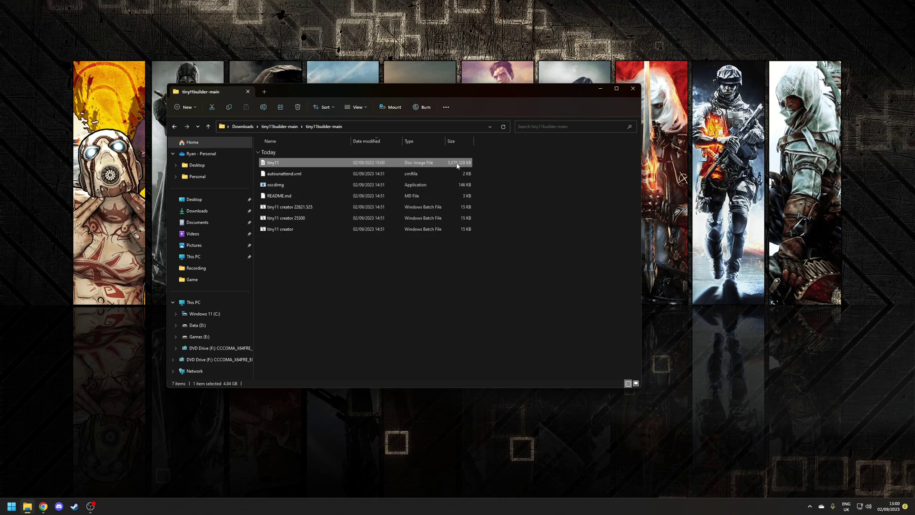
left_click(243, 126)
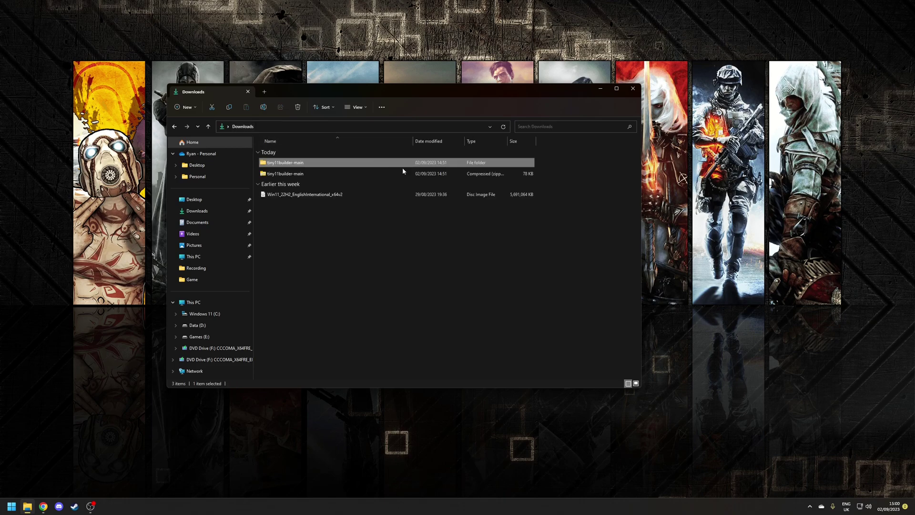
left_click(362, 196)
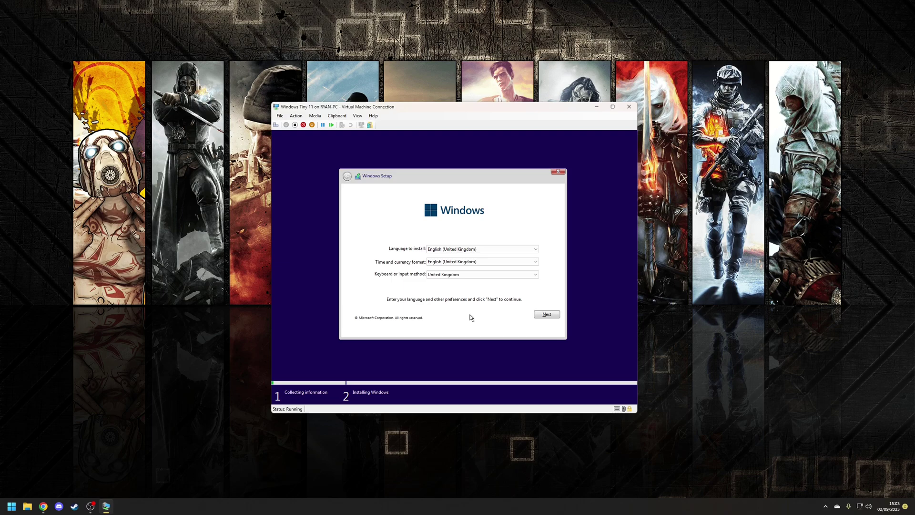
- Continue past the UK English language page and scroll through the licence terms
left_click(545, 315)
scroll(427, 250, "down", 5)
scroll(427, 250, "up", 4)
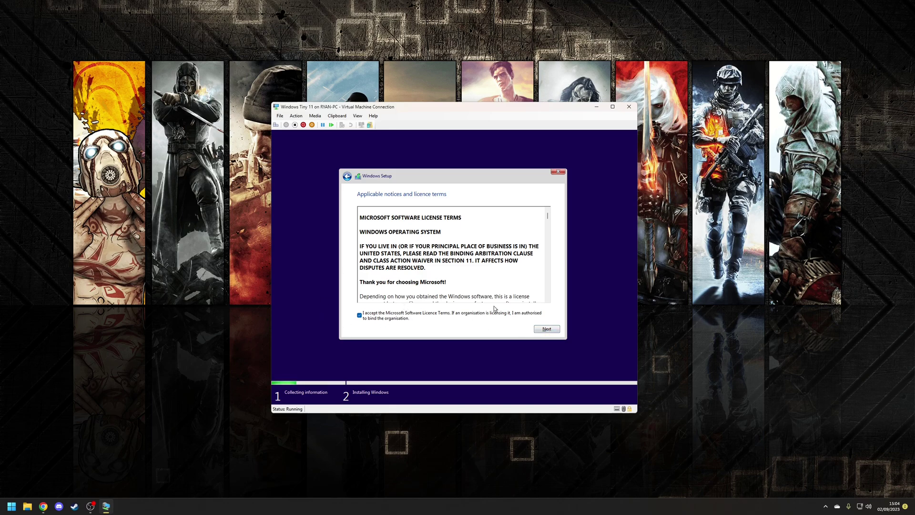
scroll(461, 253, "down", 8)
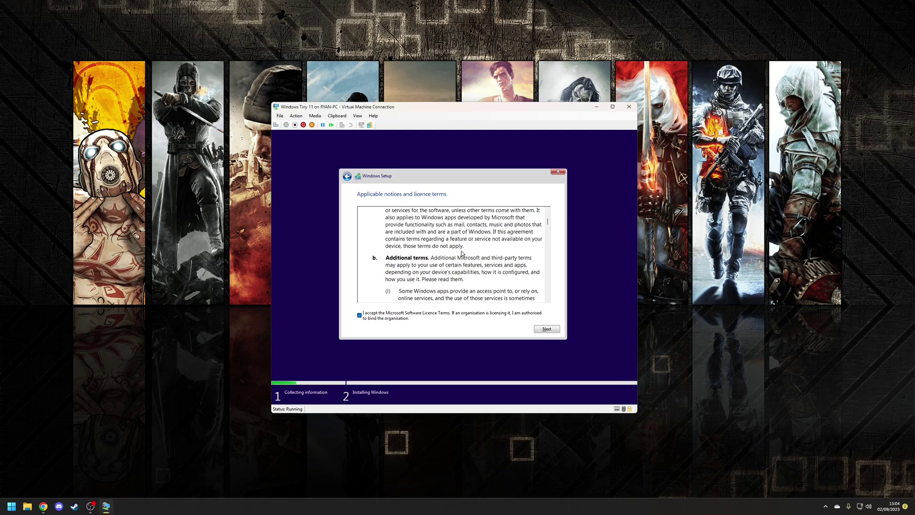
scroll(461, 254, "down", 4)
scroll(459, 262, "down", 2)
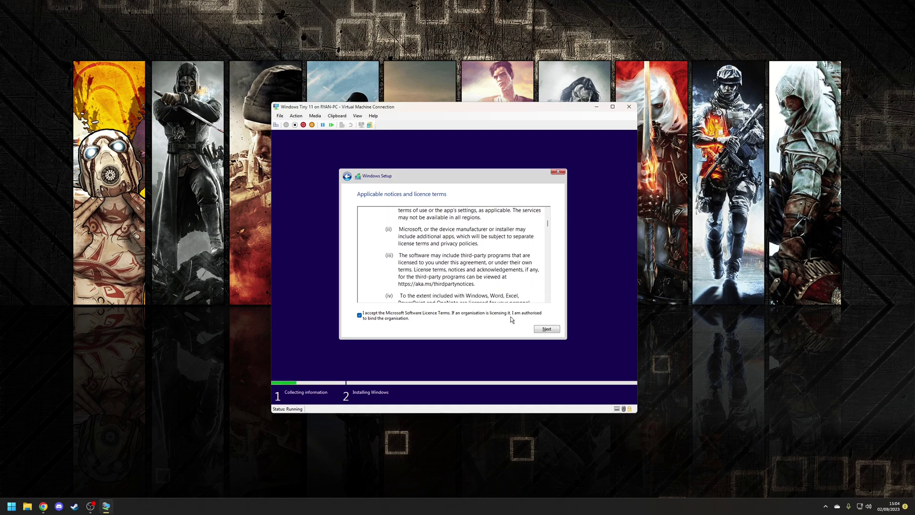
- Accept the licence terms and install Windows onto the 127.0 GB unallocated Drive 0
left_click(546, 329)
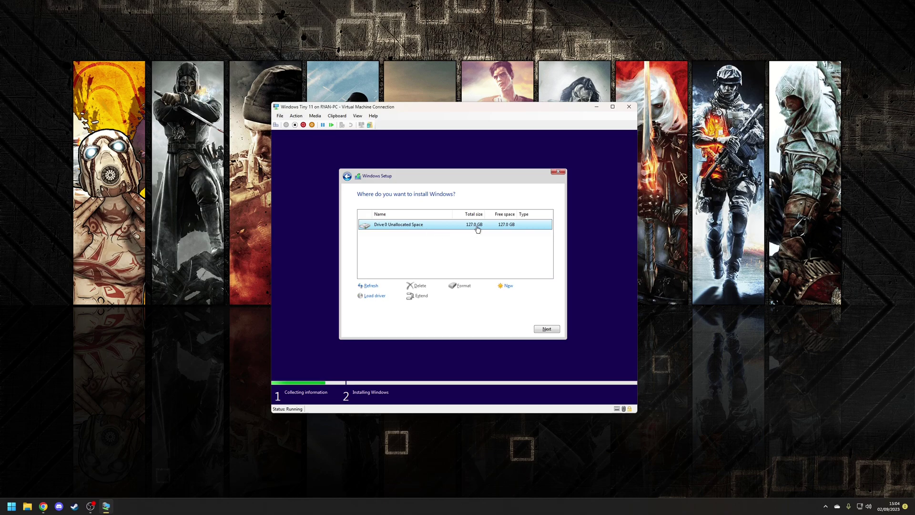
left_click(546, 329)
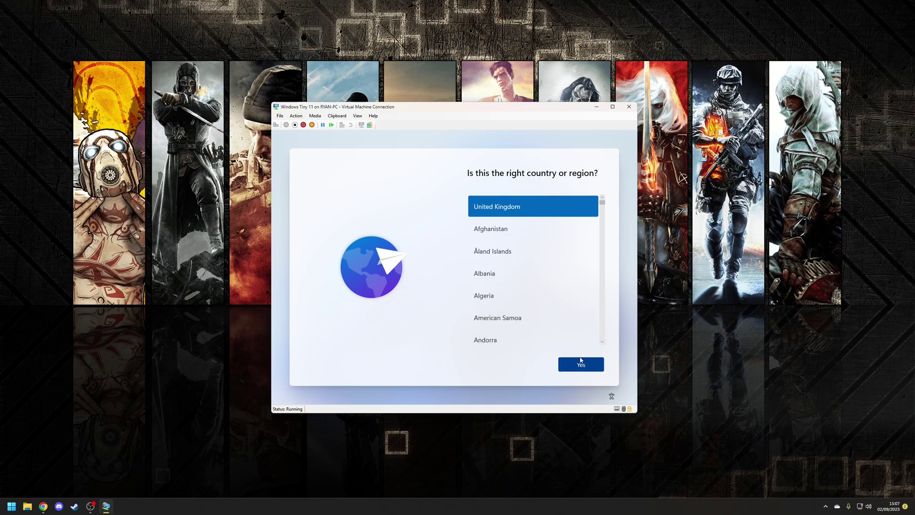
- Confirm United Kingdom for region and keyboard layout, skipping a second layout
left_click(581, 364)
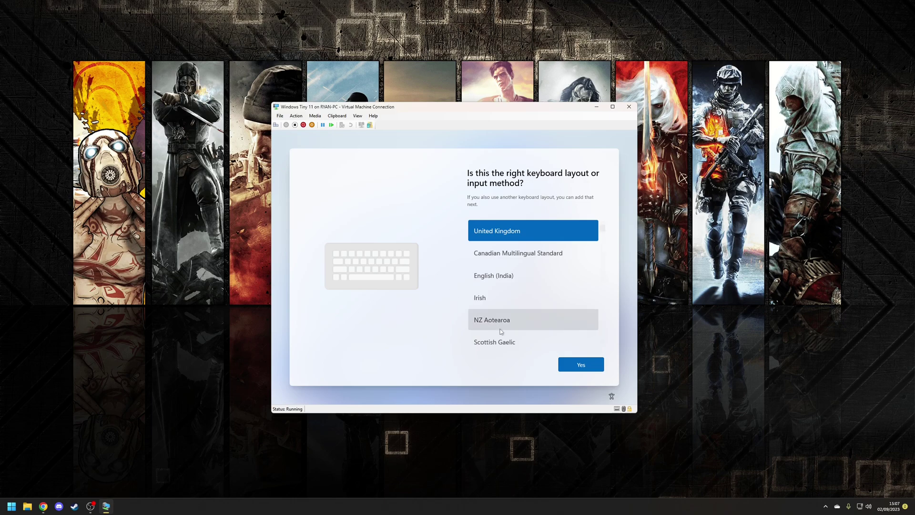
left_click(576, 365)
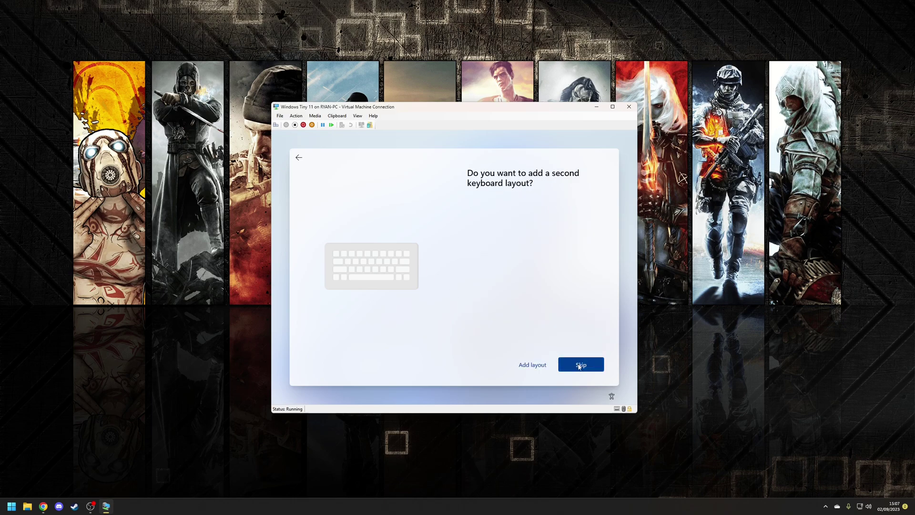
left_click(579, 365)
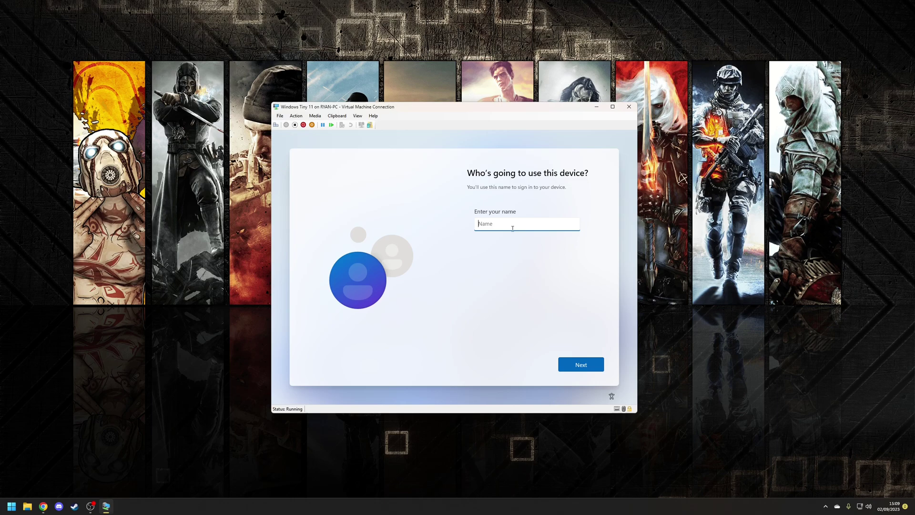
- Set and confirm a password for the new local account
key("Return")
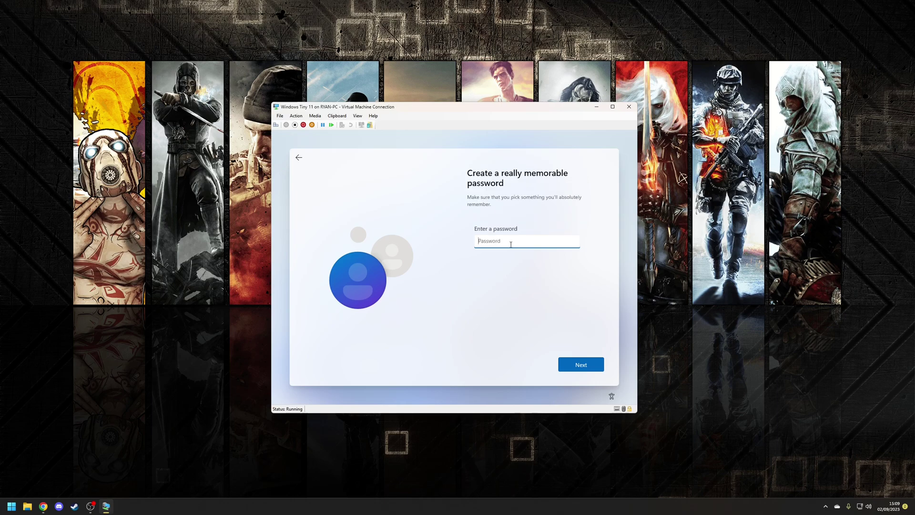
type("1234")
key("Return")
type("1234")
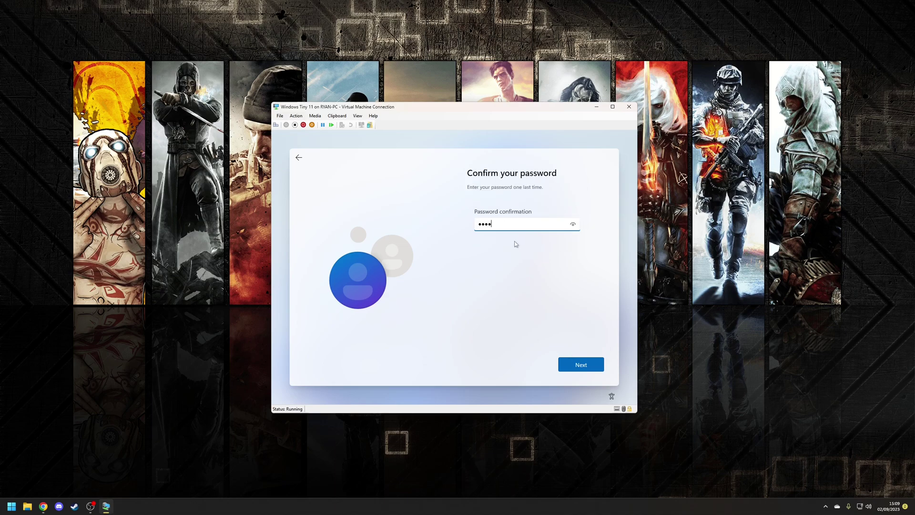
left_click(579, 363)
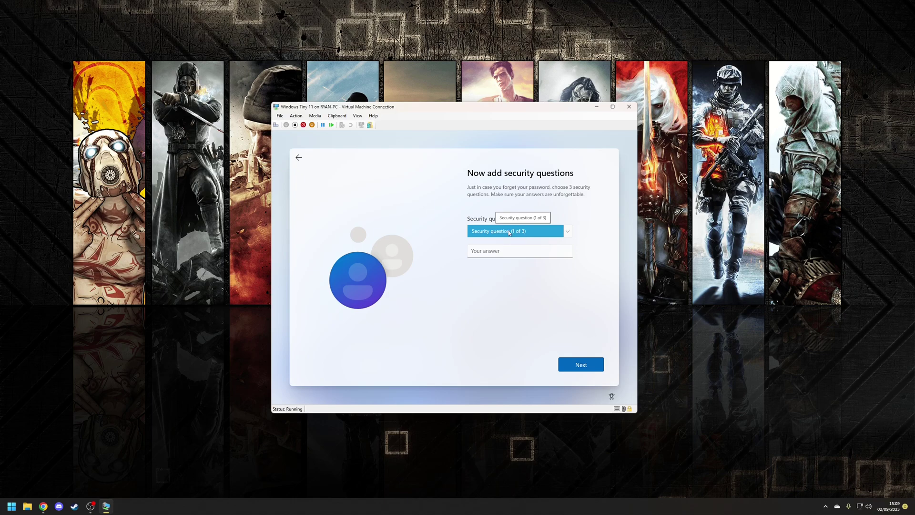
- Answer the three security questions, starting with the first pet's name question
left_click(509, 232)
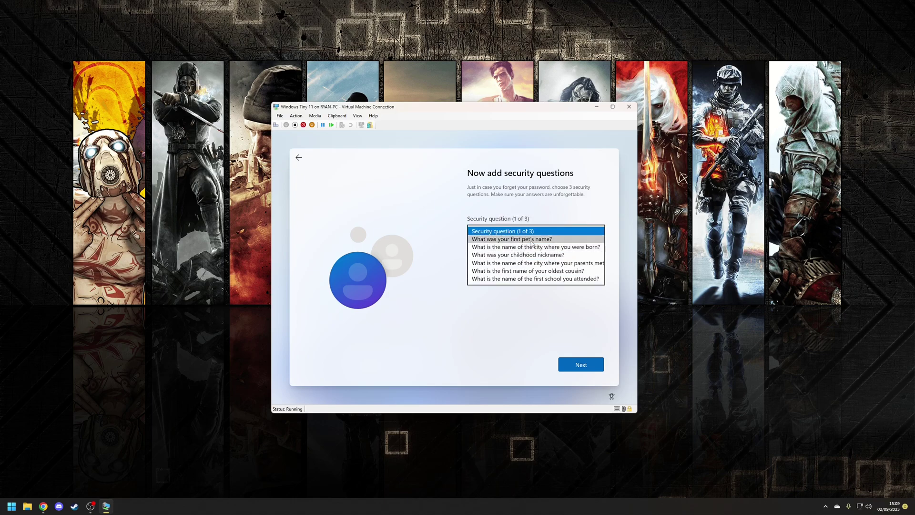
left_click(500, 241)
left_click(497, 251)
type("1")
left_click(577, 365)
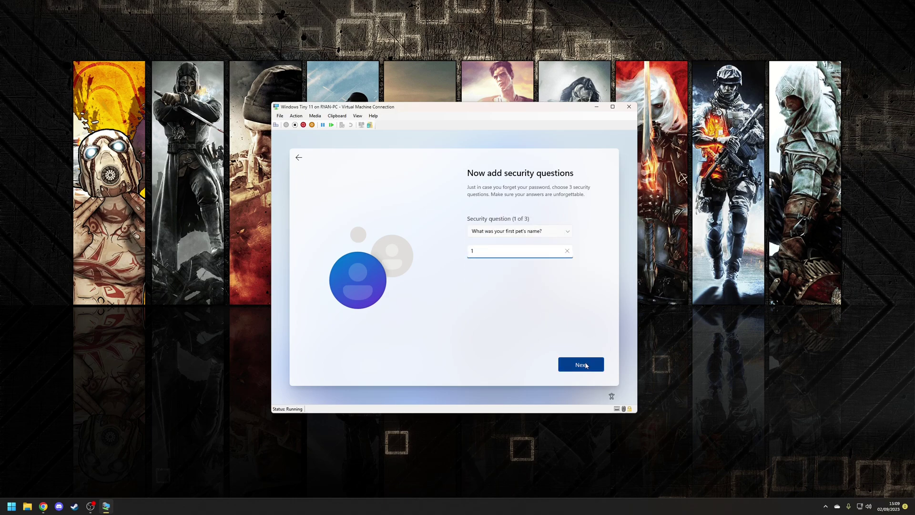
type("1")
left_click(578, 364)
type("1")
left_click(576, 365)
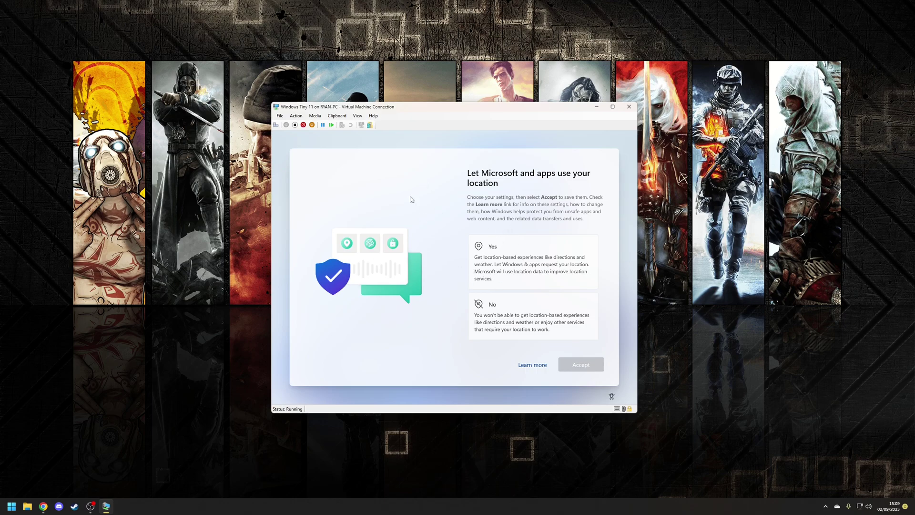
- Choose No for location sharing and accept, letting setup finish to the tiny11 desktop
left_click(540, 318)
left_click(581, 364)
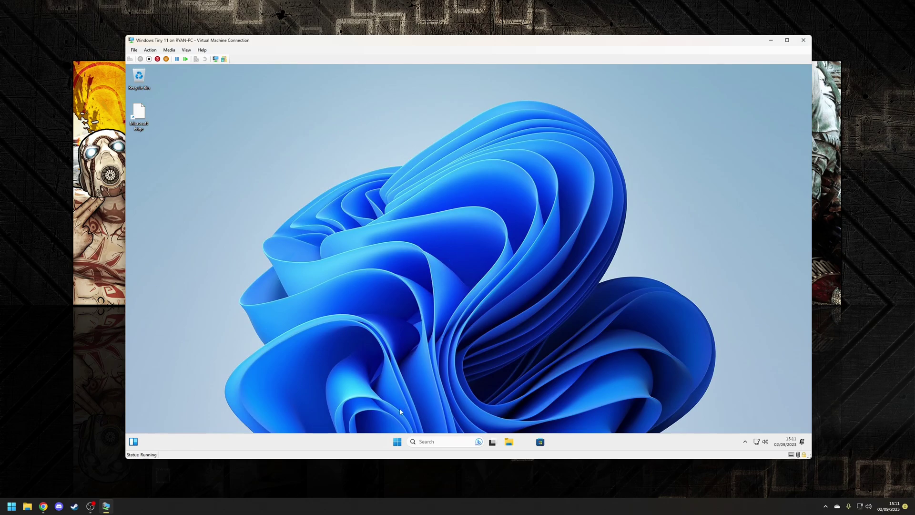
left_click(397, 442)
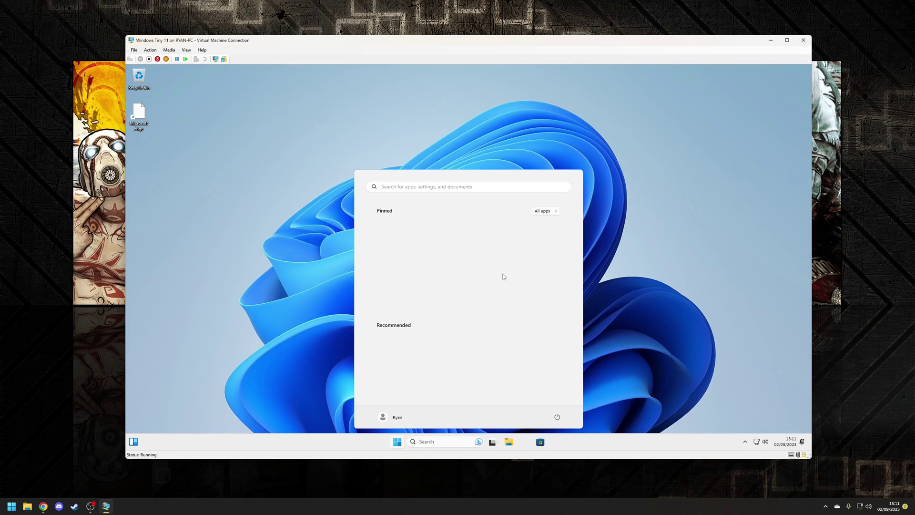
left_click(546, 215)
scroll(438, 284, "down", 5)
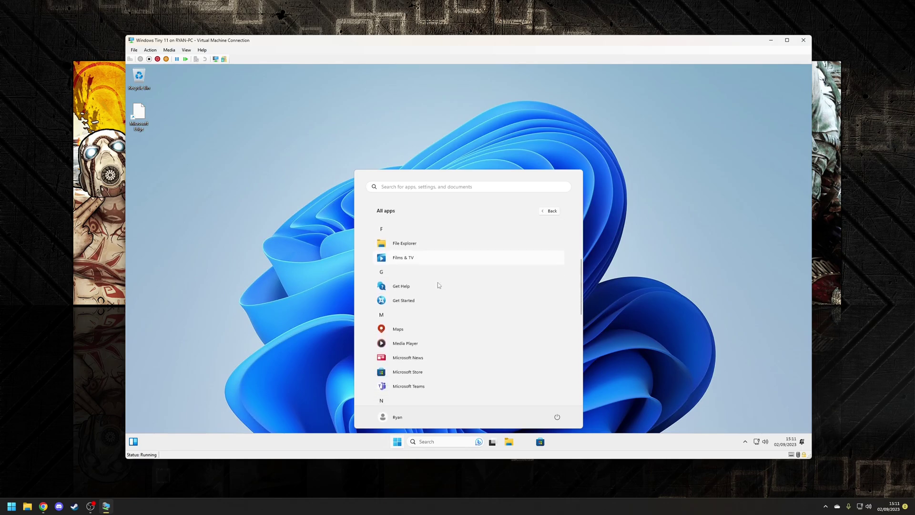
scroll(438, 284, "down", 6)
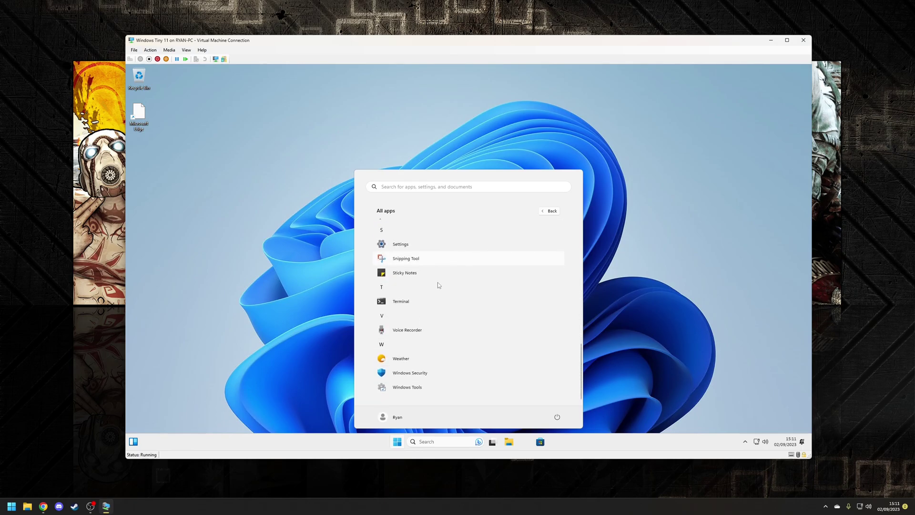
scroll(438, 284, "up", 11)
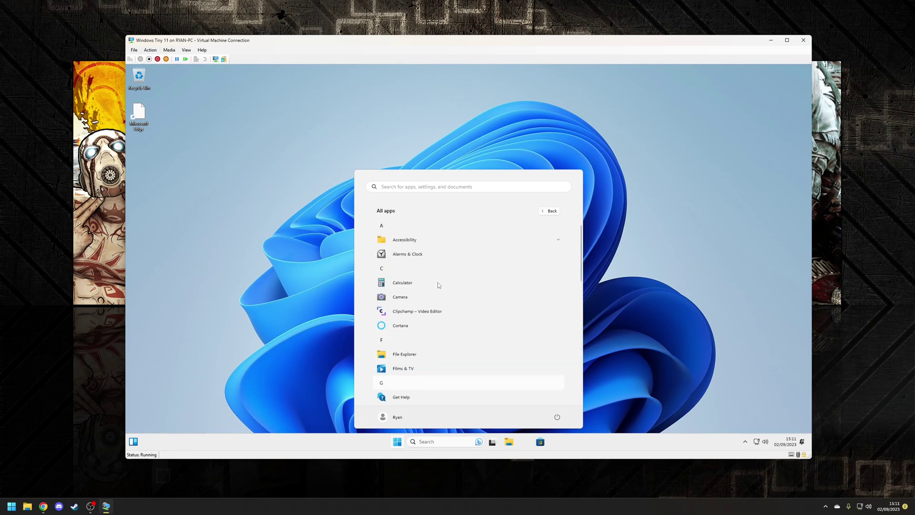
left_click(549, 211)
left_click(595, 276)
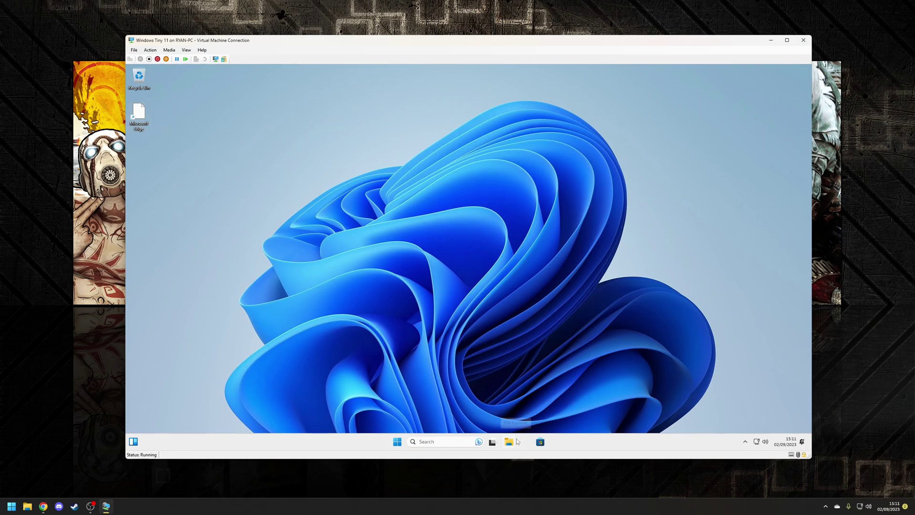
- Search Start for 'edge', then dismiss the search results
left_click(401, 444)
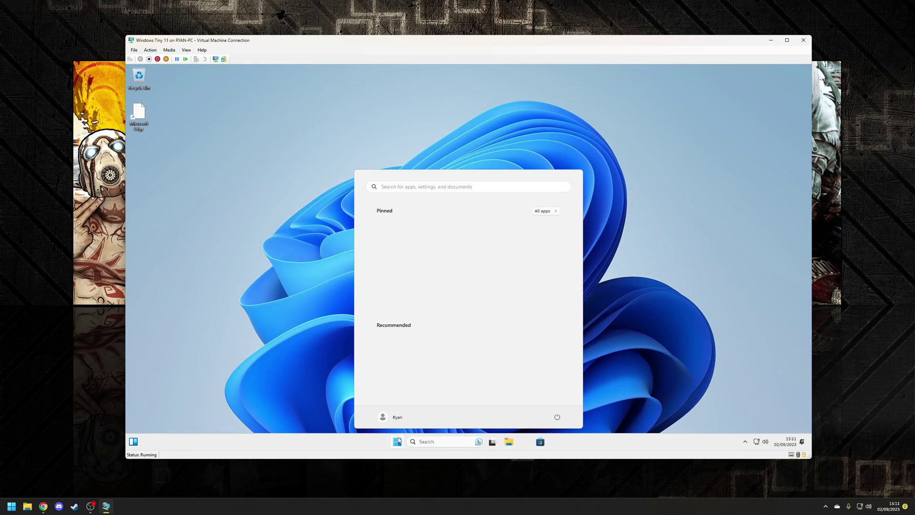
type("edge")
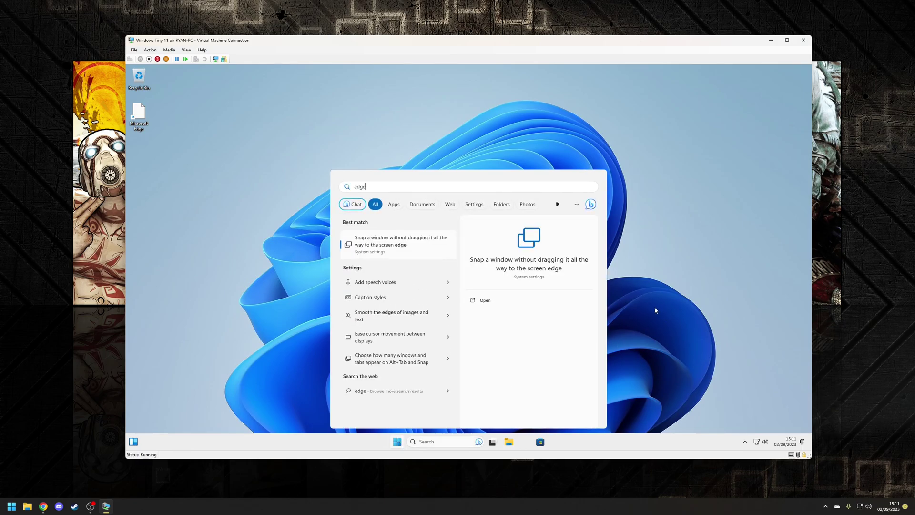
left_click(651, 290)
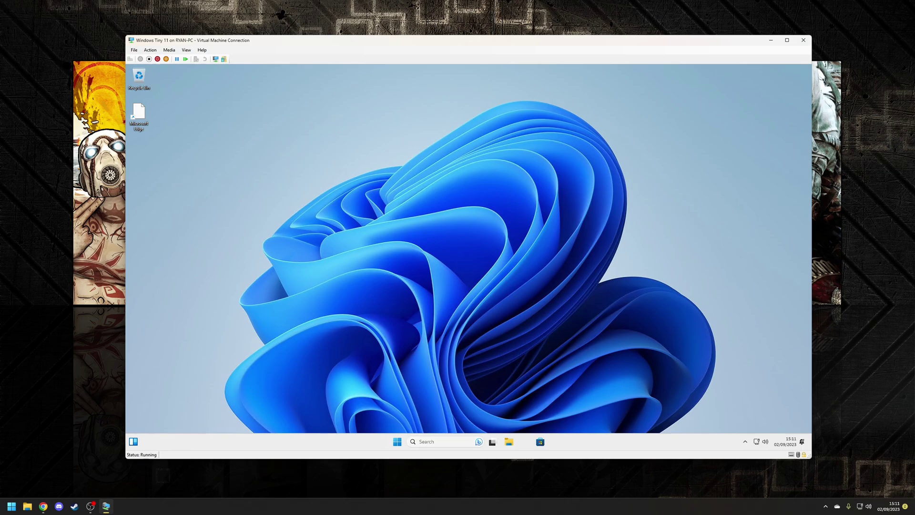
- Uninstall Microsoft Teams from the All apps list and return to the desktop
left_click(397, 441)
left_click(548, 212)
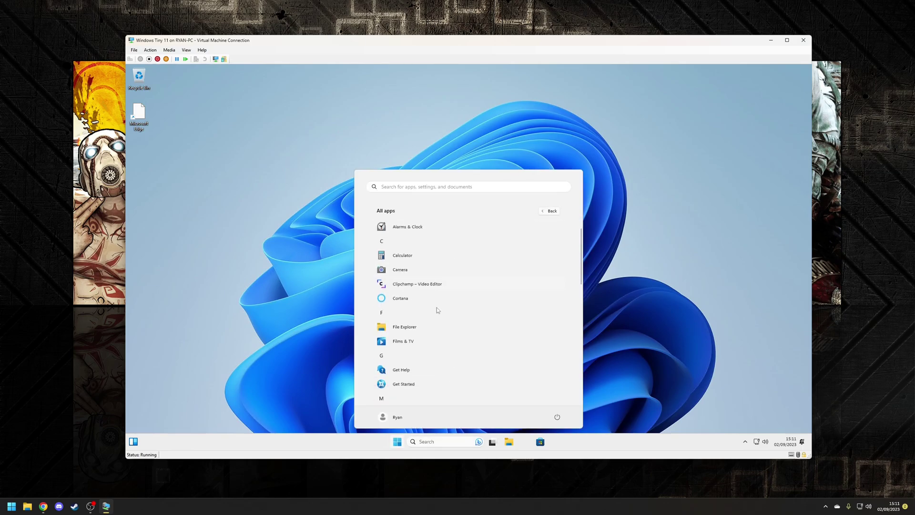
scroll(437, 308, "down", 4)
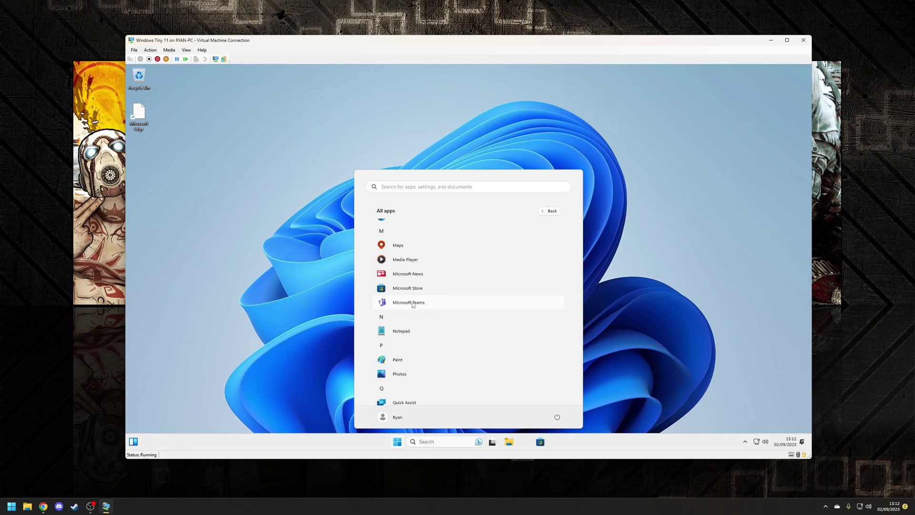
right_click(413, 305)
left_click(440, 332)
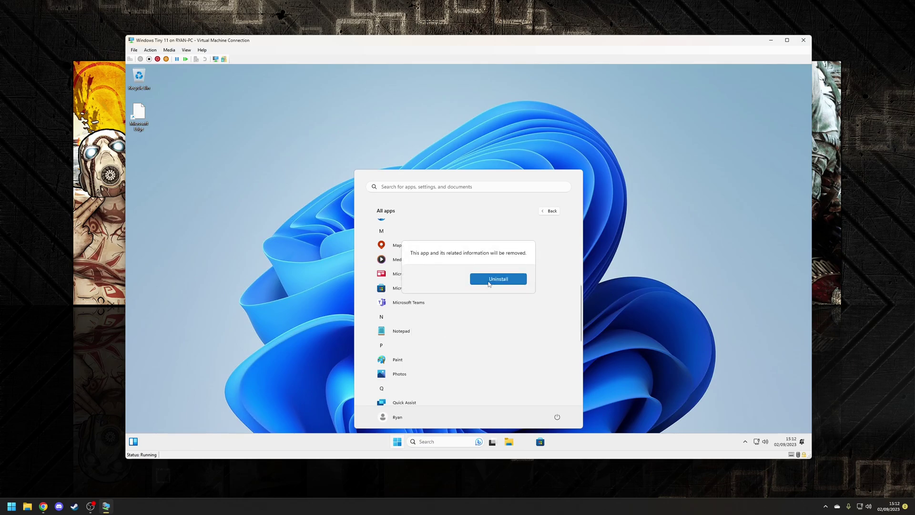
left_click(498, 281)
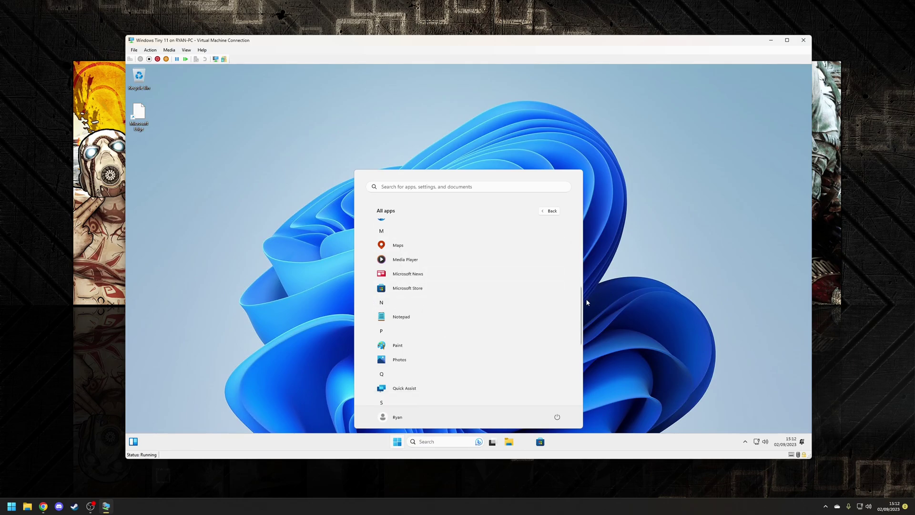
left_click(551, 327)
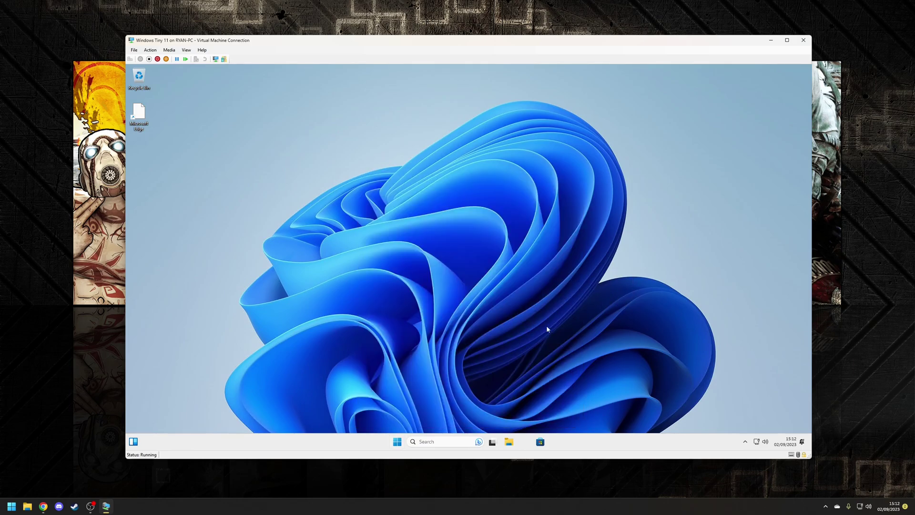